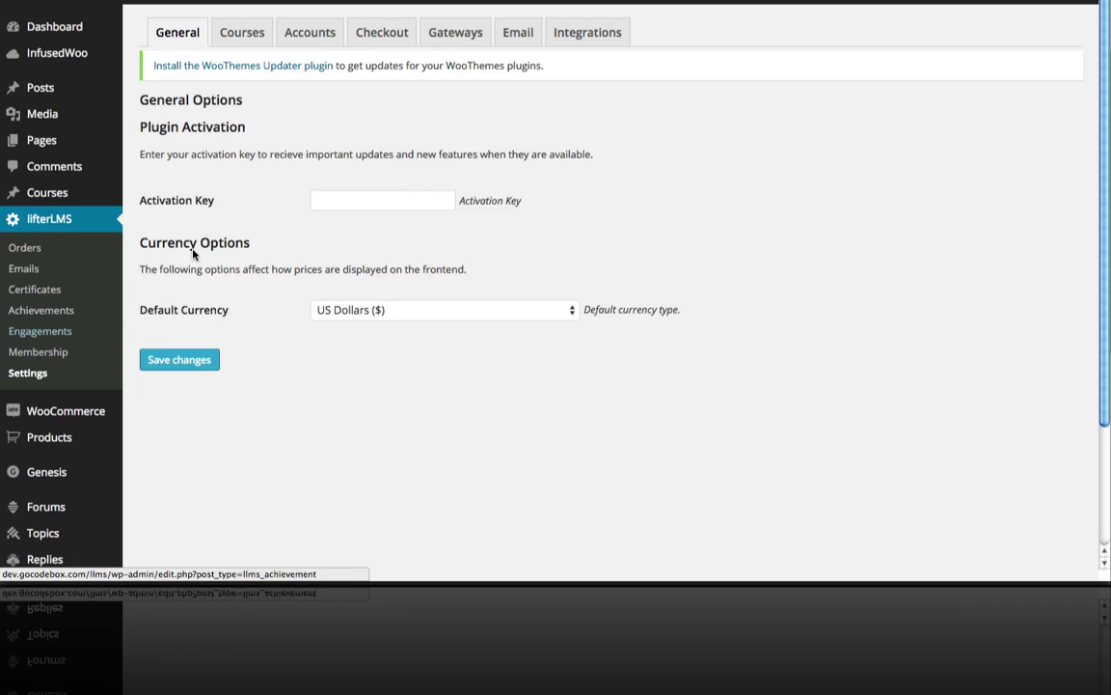
On the LifterLMS Gateways tab, enable PayPal sandbox mode and untick the live PayPal gateway
left_click(382, 31)
left_click(447, 37)
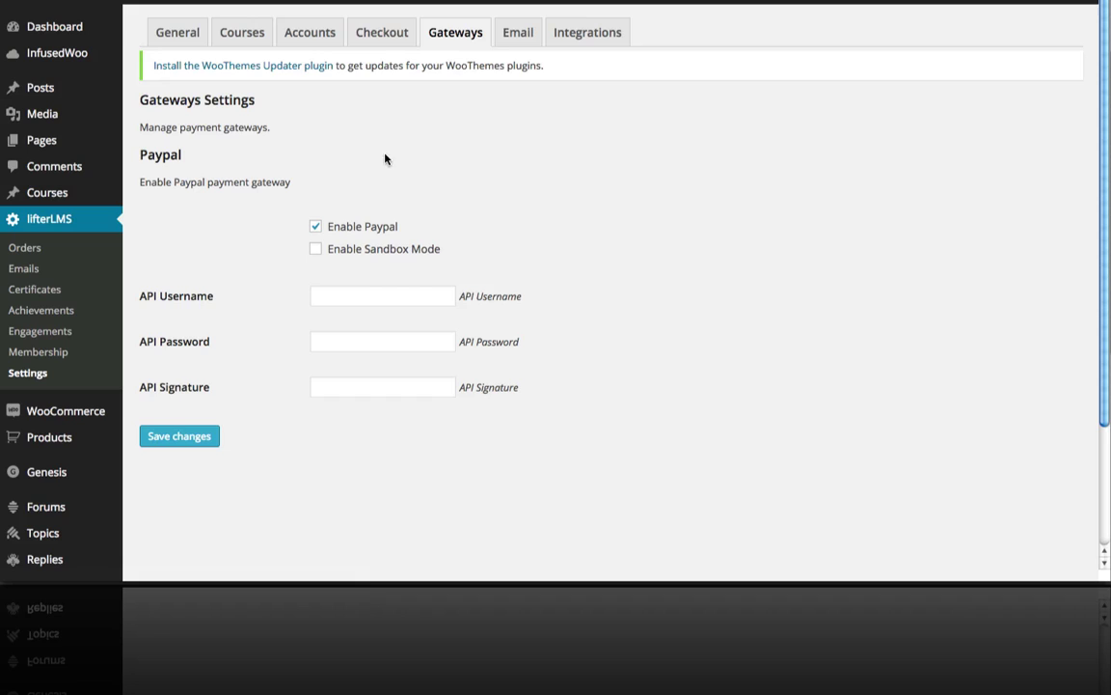
left_click(316, 250)
left_click(315, 227)
Highlight the API Username, API Password and API Signature fields that need credentials
left_click(367, 296)
left_click(459, 298)
left_click_drag(460, 298, 522, 296)
left_click(471, 342)
left_click_drag(460, 342, 538, 344)
left_click_drag(461, 387, 523, 389)
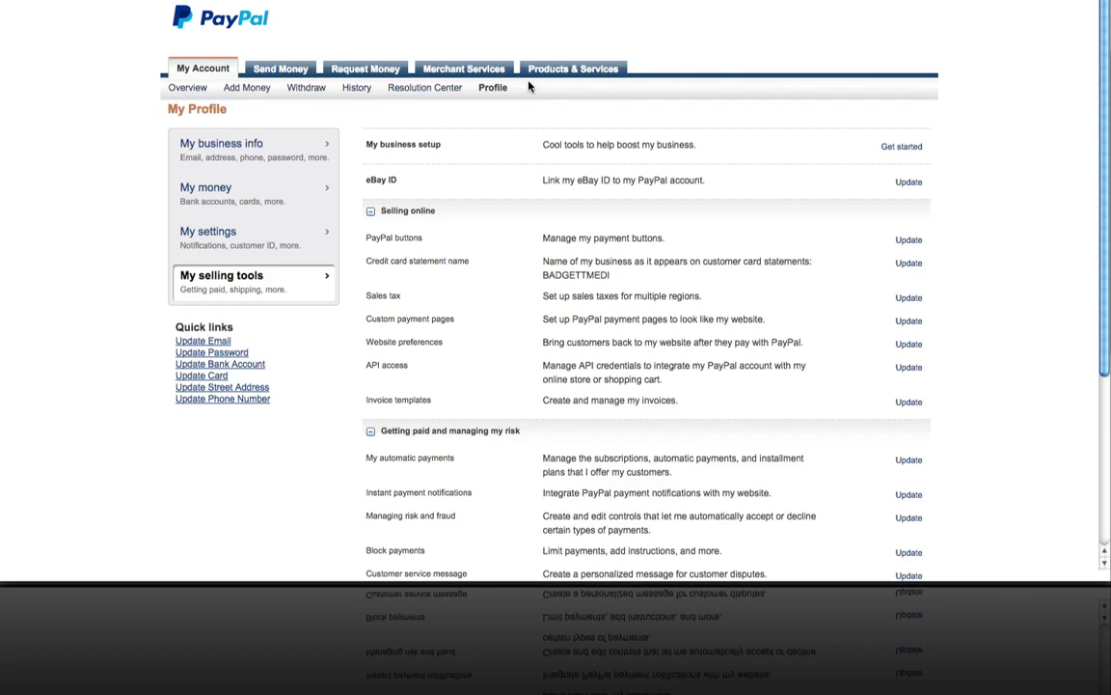
Open the API access settings from PayPal's My selling tools
mouse_move(502, 91)
mouse_move(375, 367)
left_mouse_down()
mouse_move(413, 371)
mouse_move(366, 371)
left_mouse_up()
left_click(909, 368)
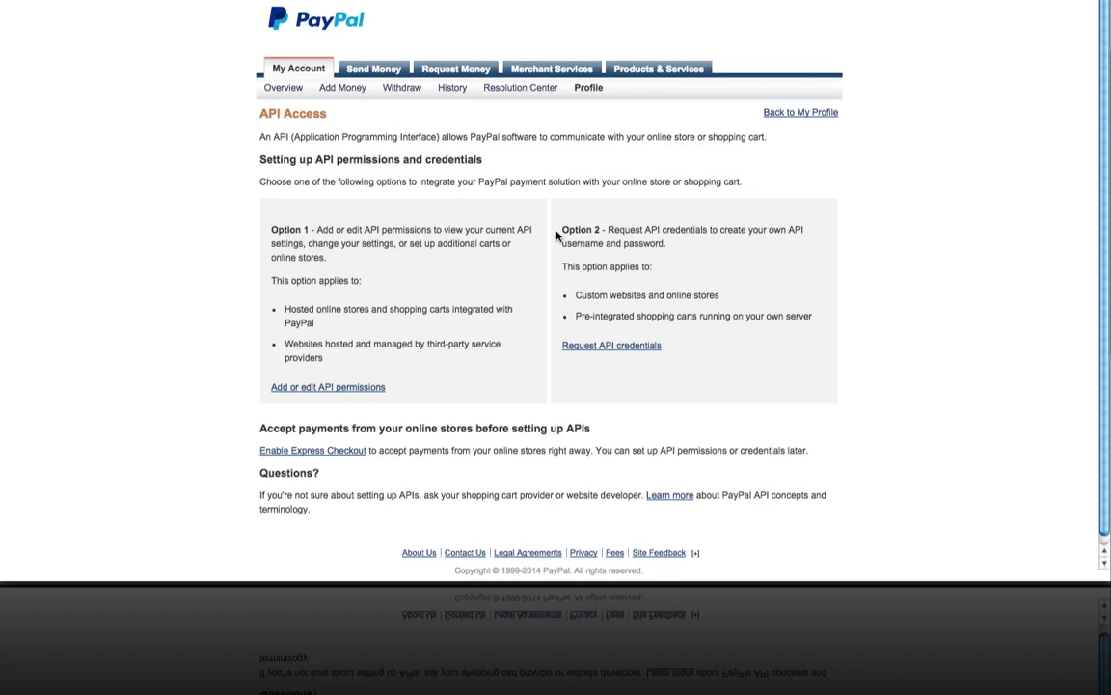
Review Option 2, Request API credentials, and its custom websites use case
left_click_drag(558, 230, 604, 229)
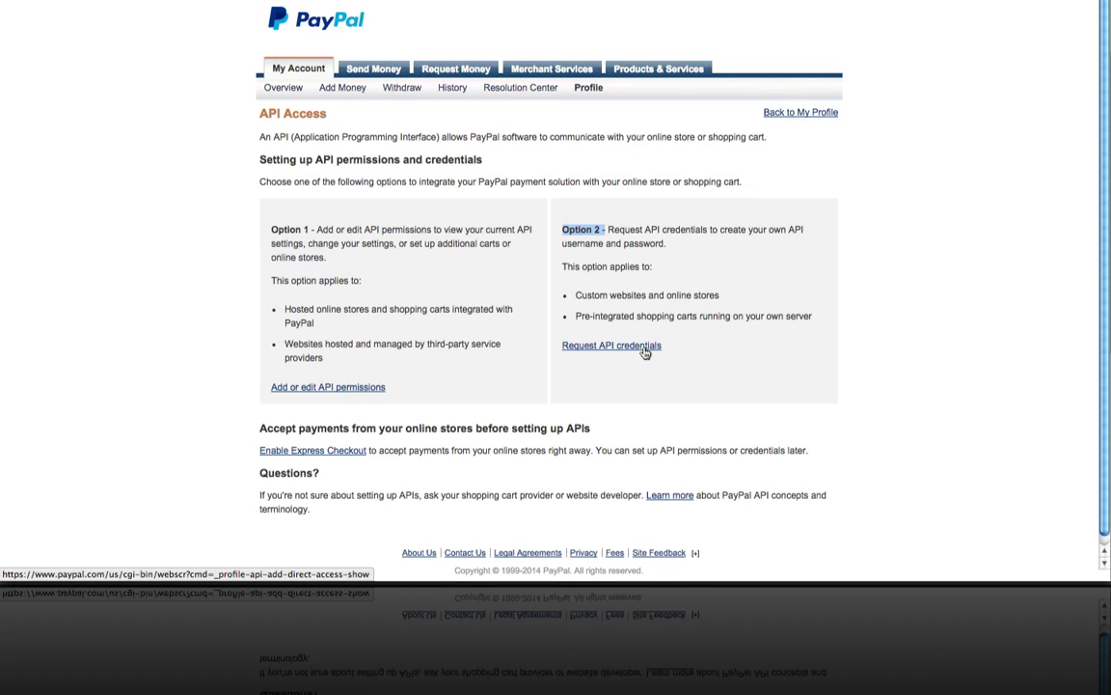
left_click(578, 300)
left_click_drag(577, 300, 664, 306)
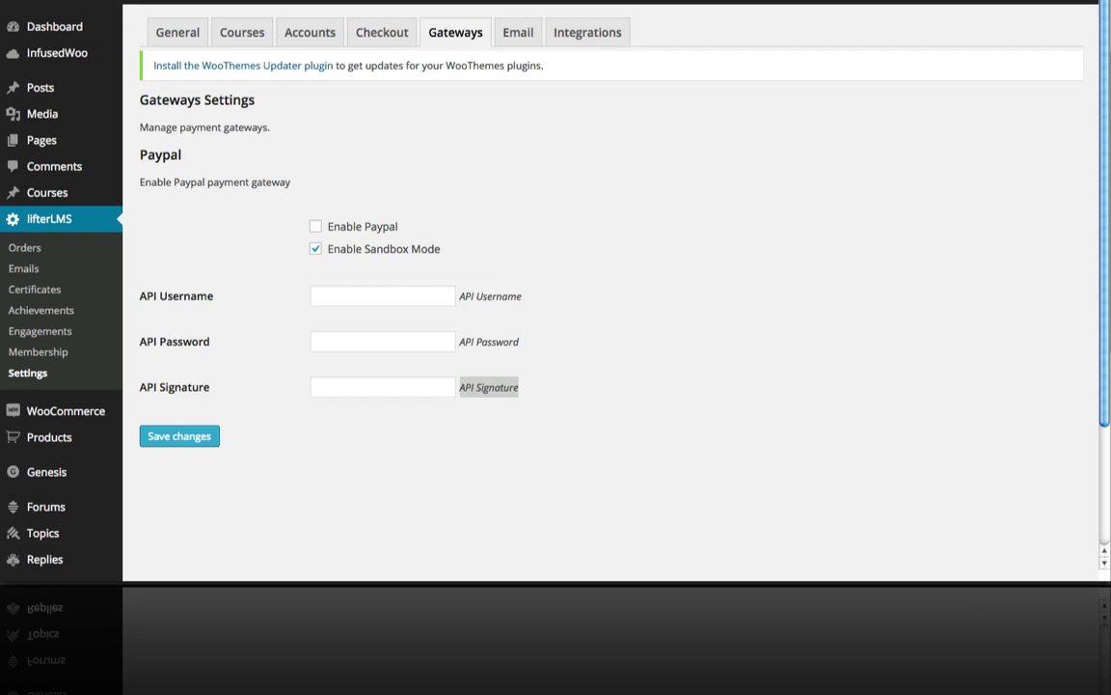
Paste the sandbox API username into the API Username field
left_click(359, 297)
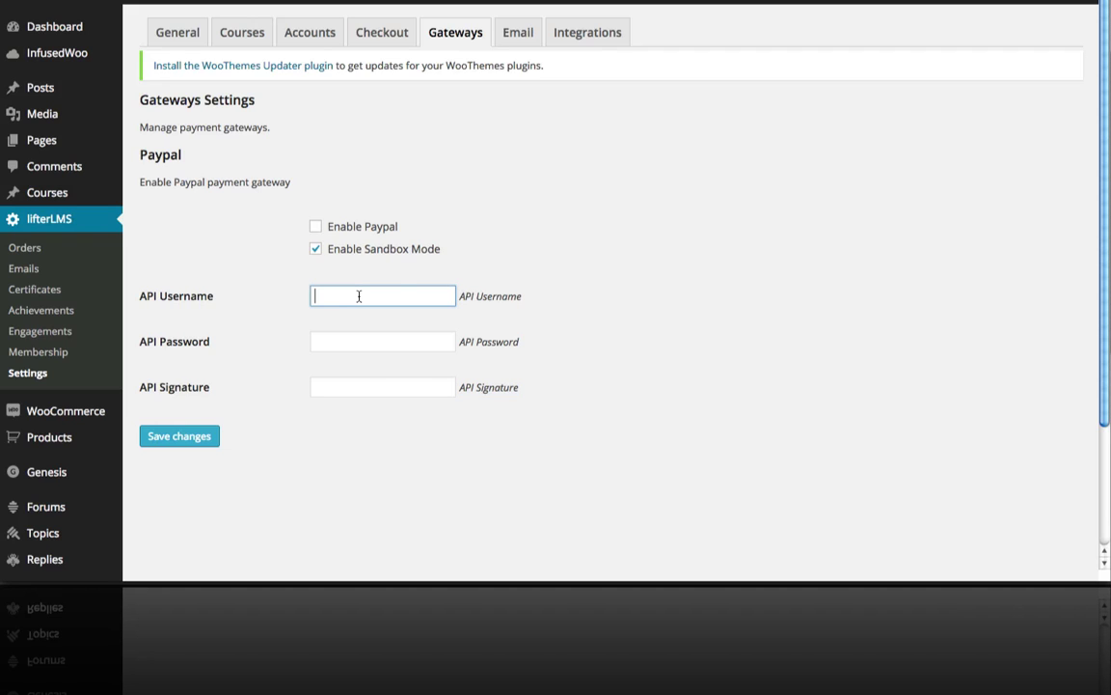
type("itator_api1.gocodebox.com")
key("super+Tab")
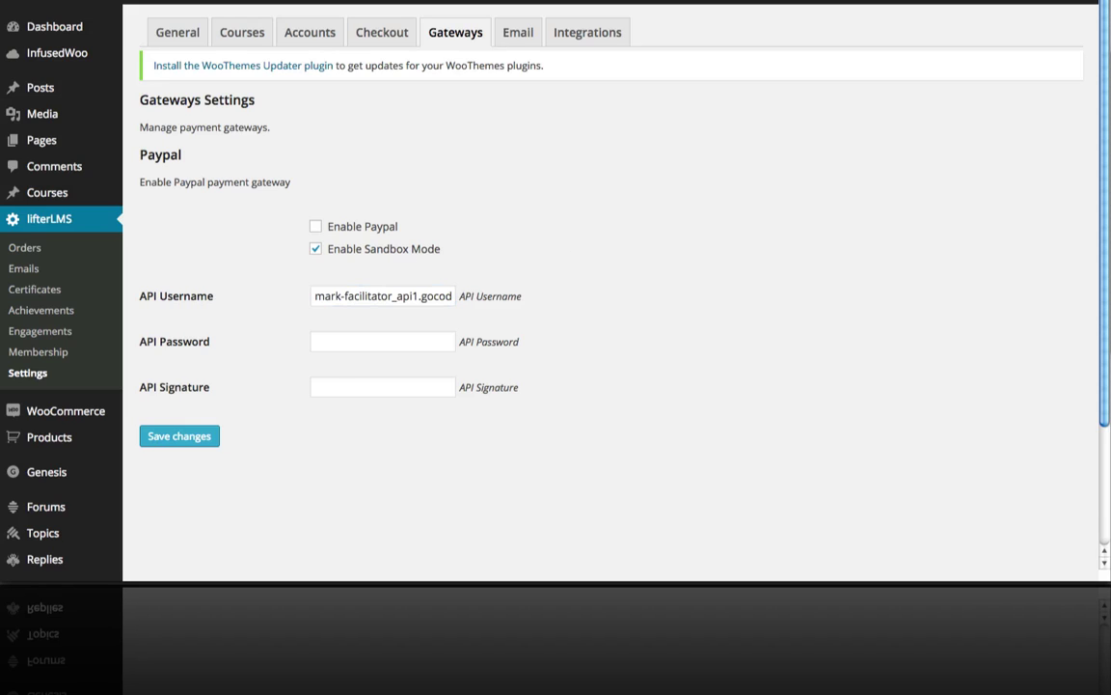
key("super+Tab")
Paste the API password and API signature into their fields, then save the settings
left_click(355, 341)
key("super+v")
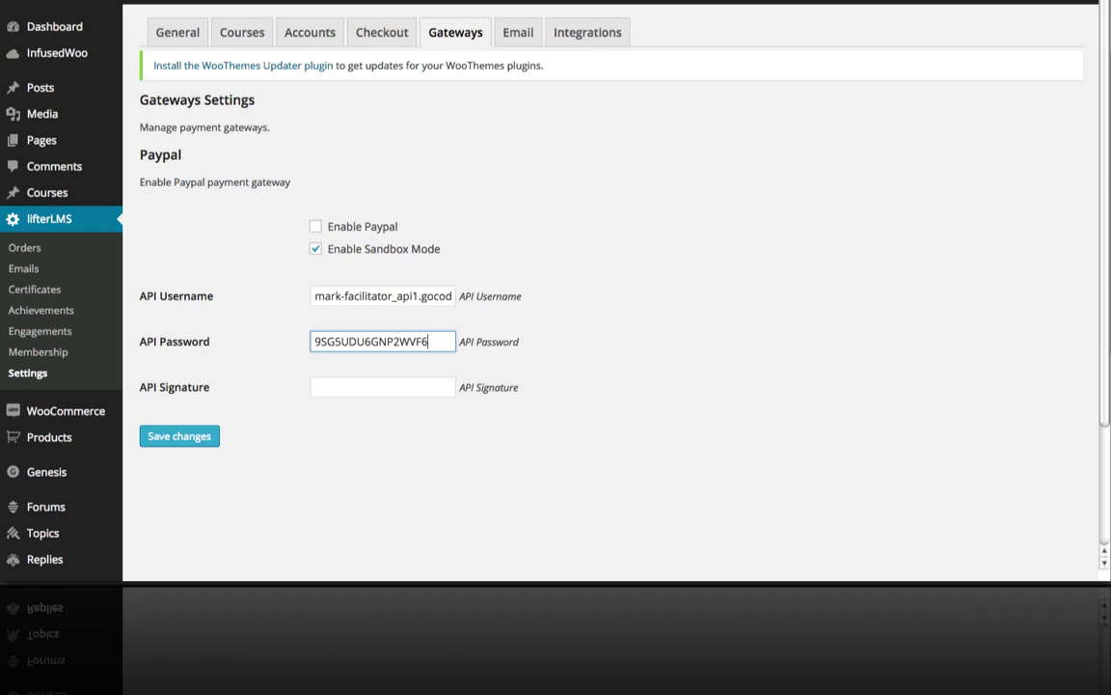
key("super+Tab")
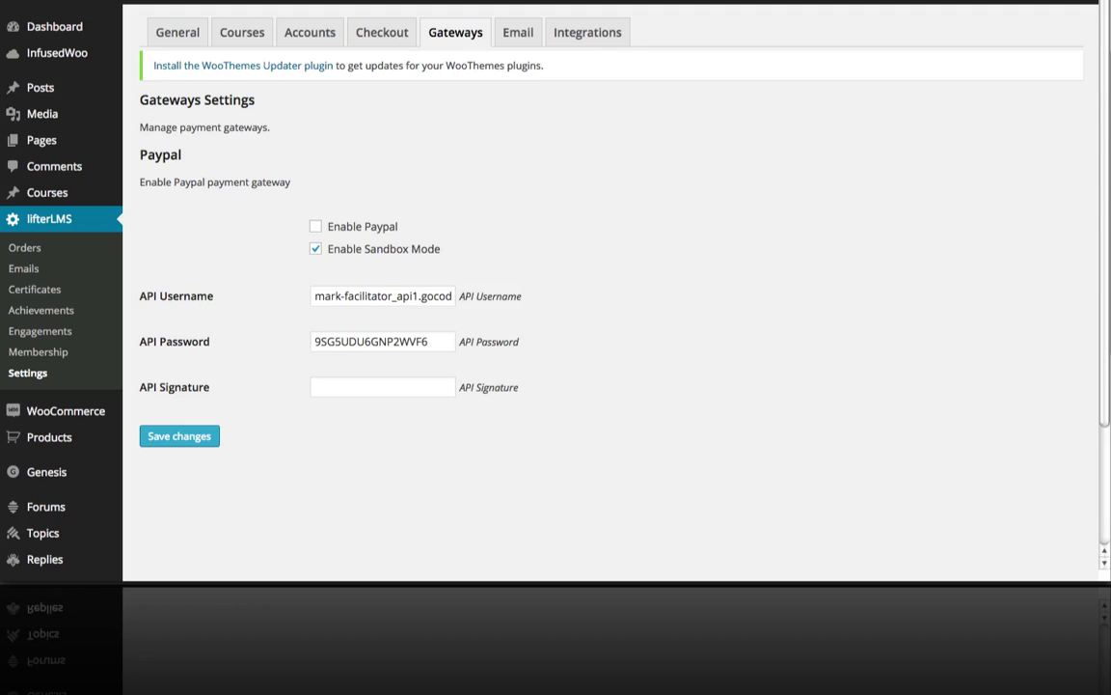
left_click(362, 389)
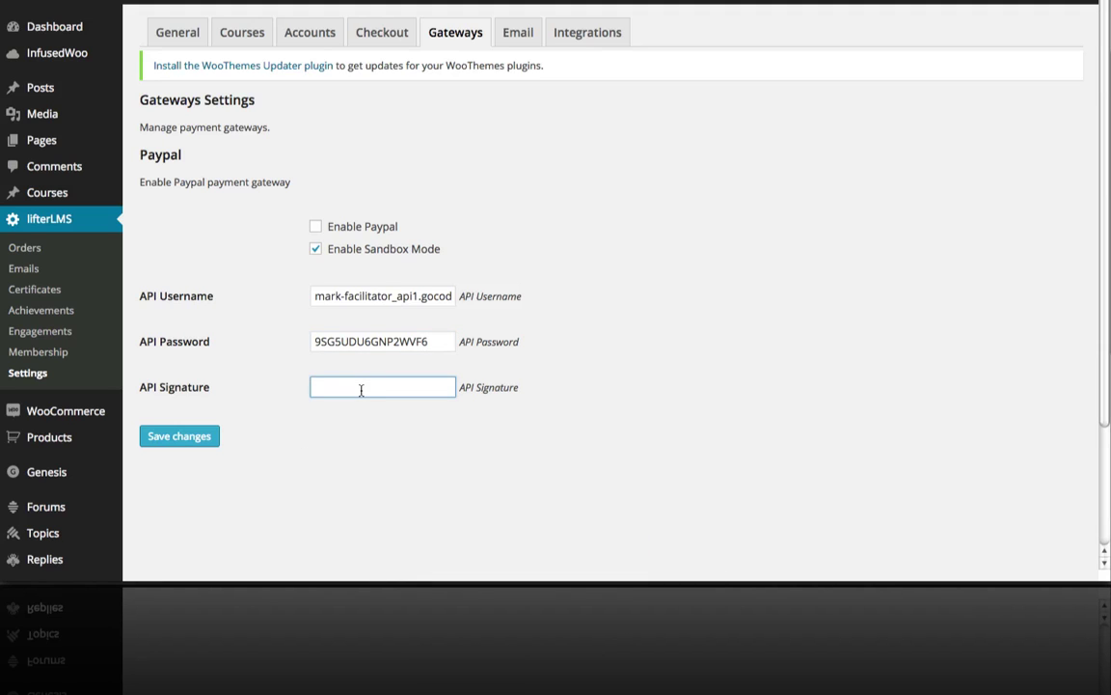
key("super+v")
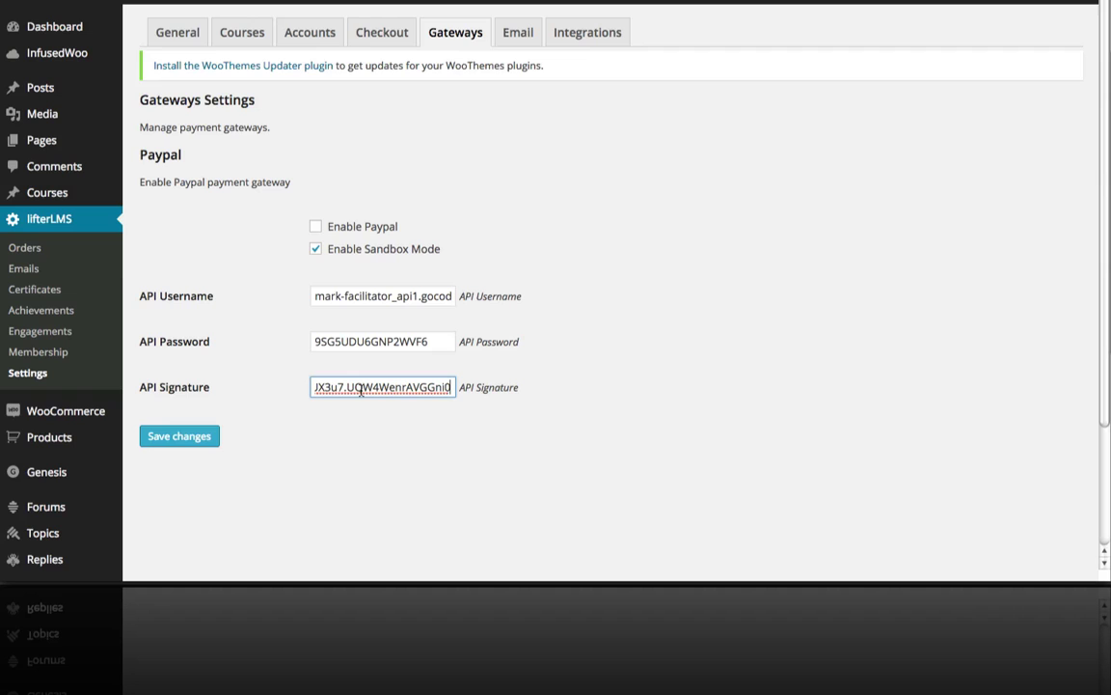
left_click(168, 439)
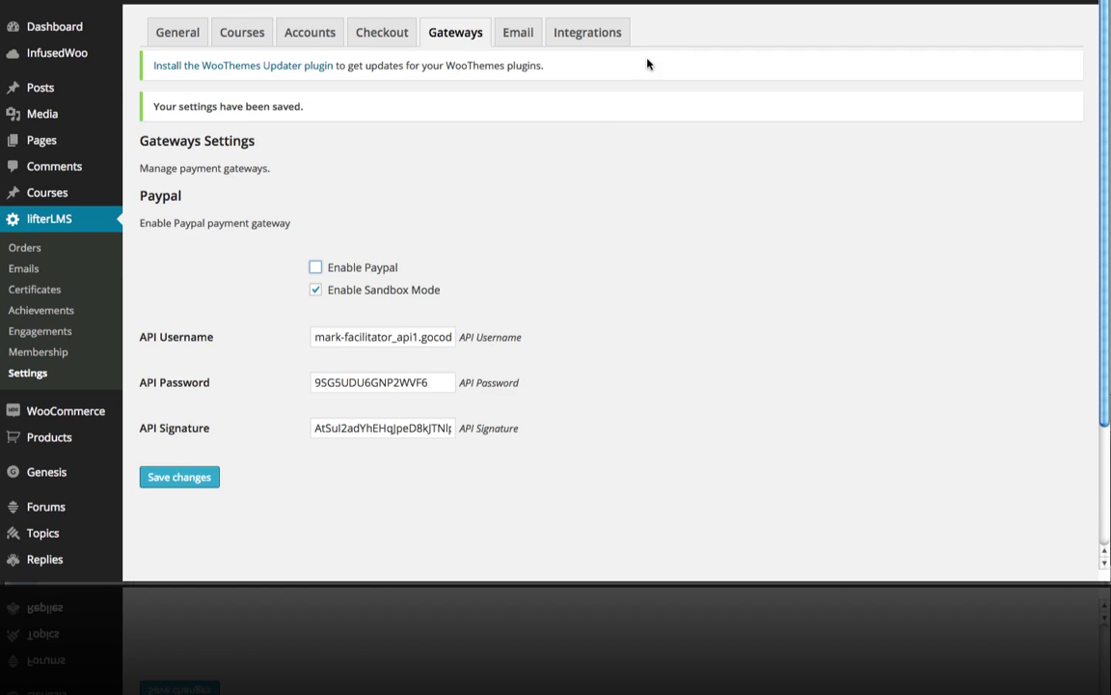
Recheck the gateway checkboxes so sandbox mode ends up enabled, then save again
left_click(315, 269)
left_click(316, 289)
left_click(318, 291)
left_click(318, 291)
left_click(319, 298)
left_click(196, 480)
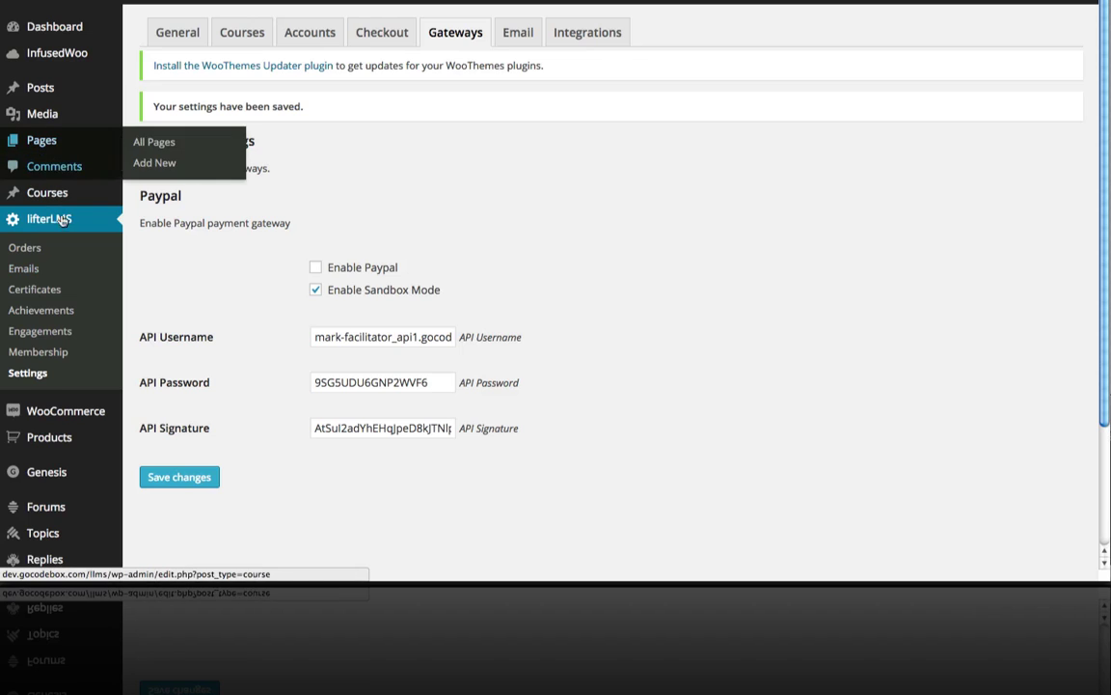
mouse_move(81, 410)
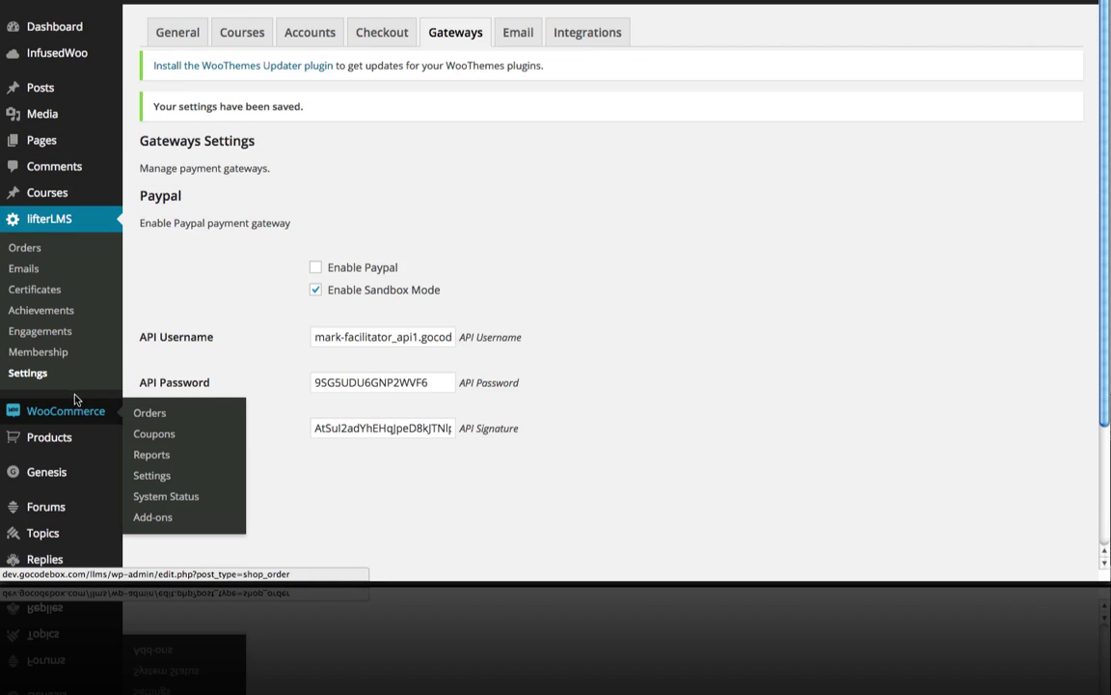